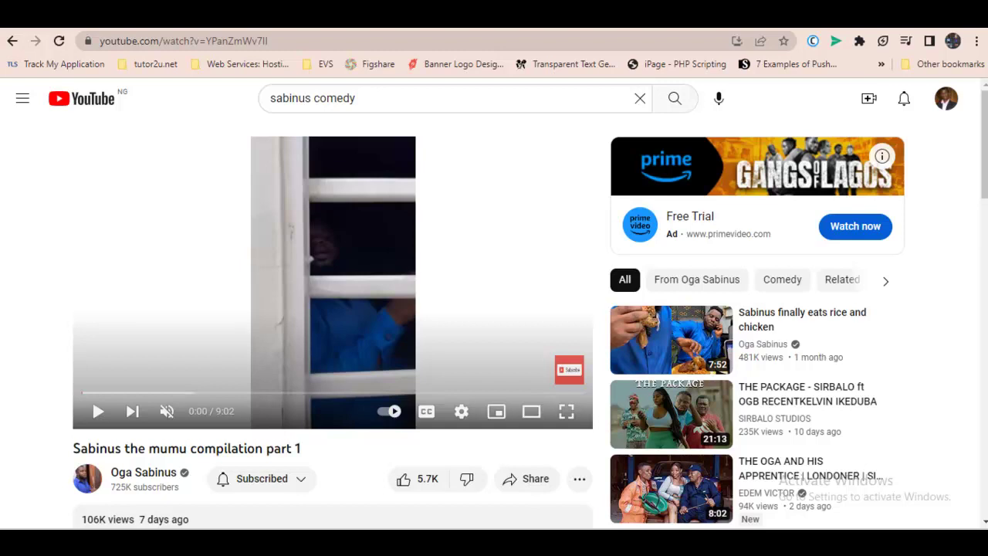
Go back from the channel page and return to the 'Sabinus the mumu compilation part 1' tab.
key("alt+Left")
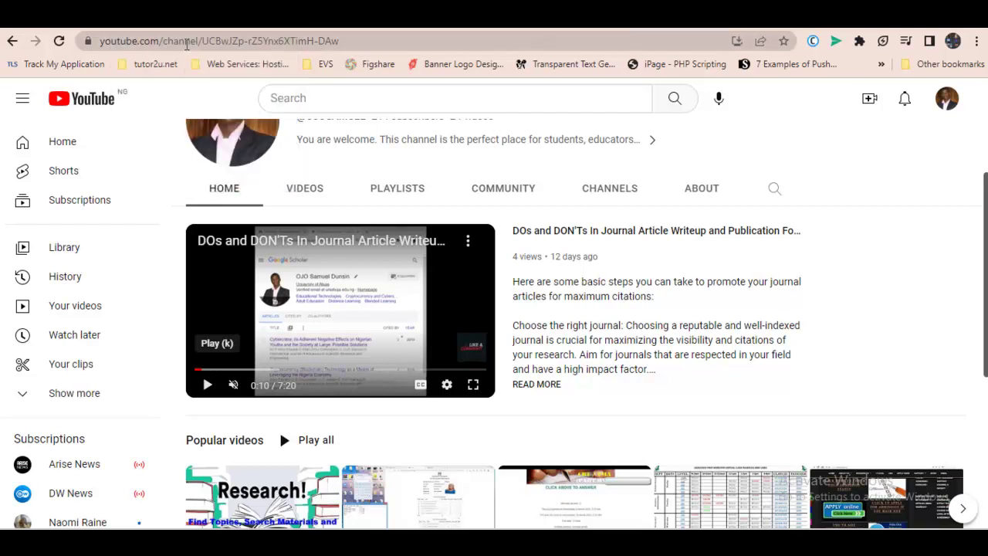
key("ctrl+Tab")
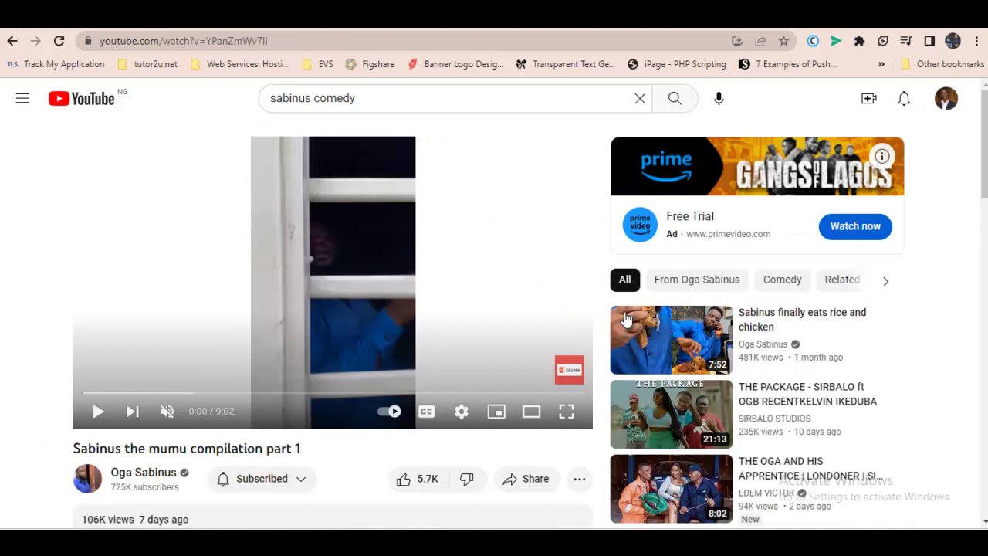
Open 'Sabinus finally eats rice and chicken' and copy its youtu.be share link.
left_click(671, 340)
left_click(244, 41)
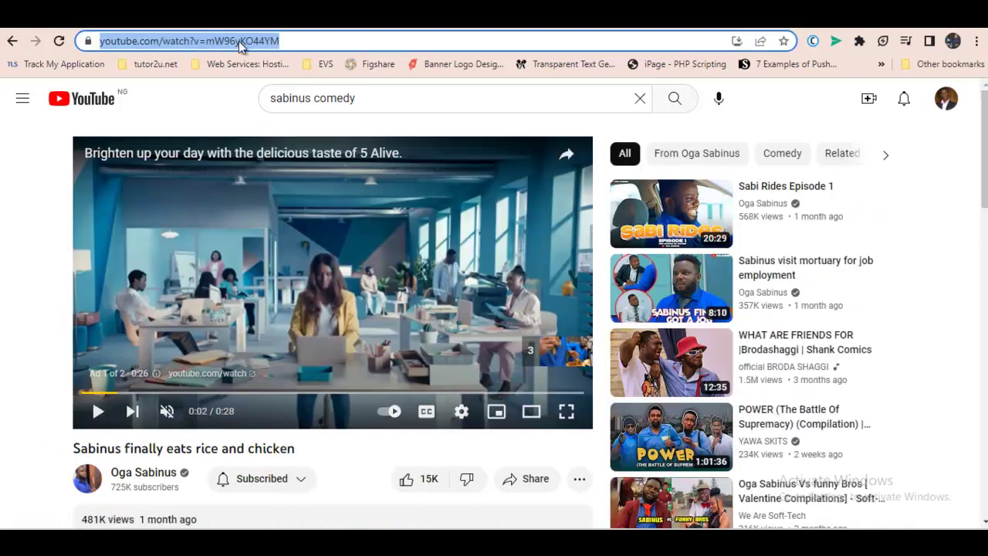
left_click(538, 479)
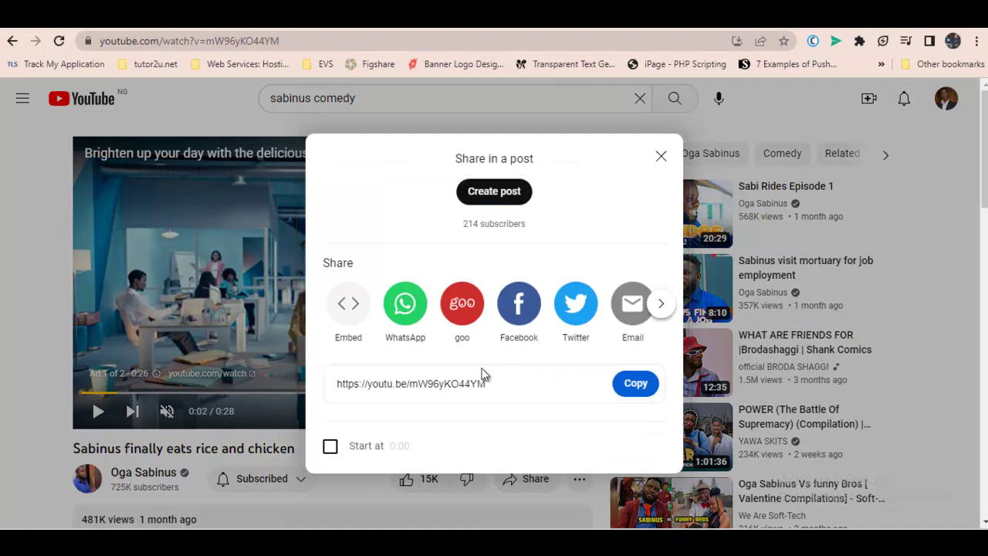
left_click(635, 398)
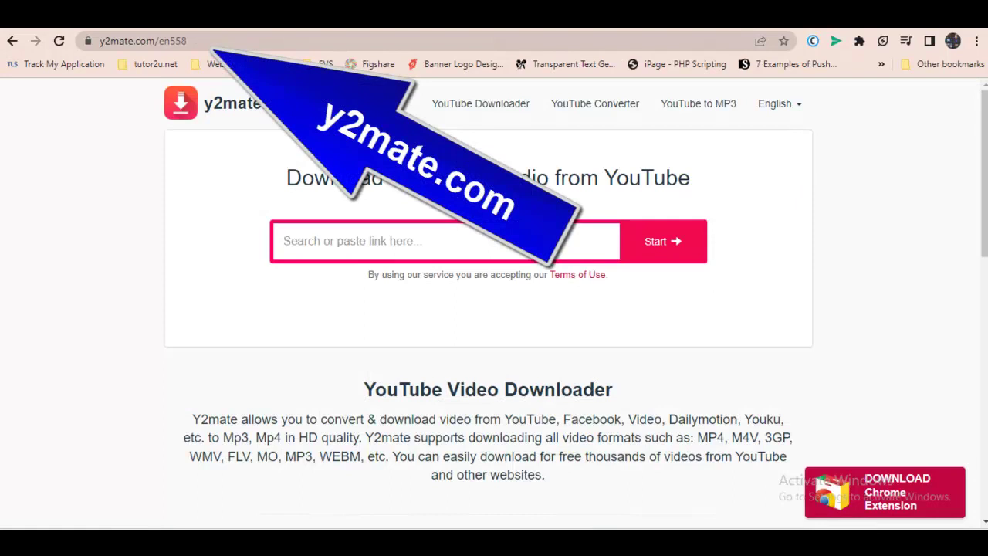
left_click(234, 40)
key("ctrl+v")
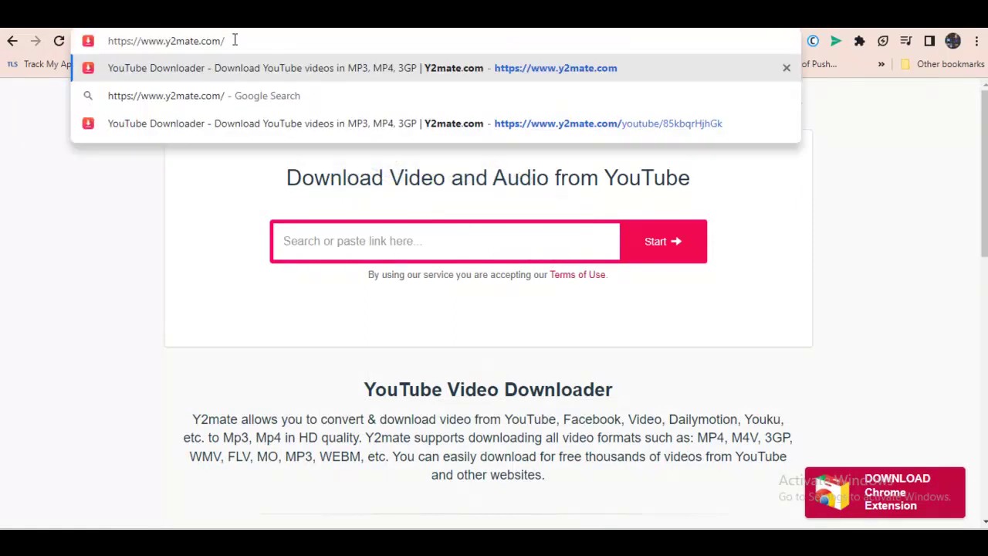
key("Return")
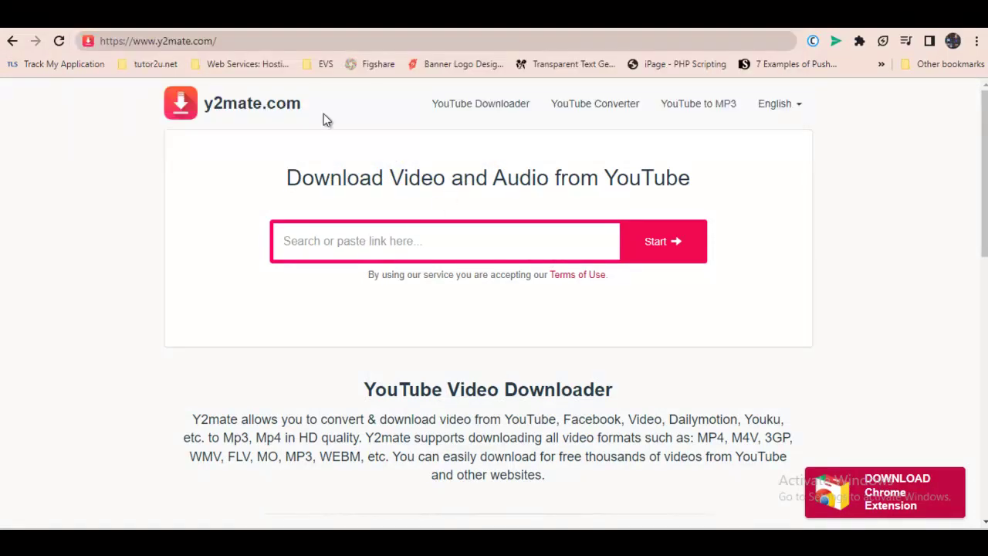
Paste the youtu.be link into y2mate and scroll the MP4 list, 1080p to 144p.
left_click(269, 41)
left_click(349, 240)
key("ctrl+v")
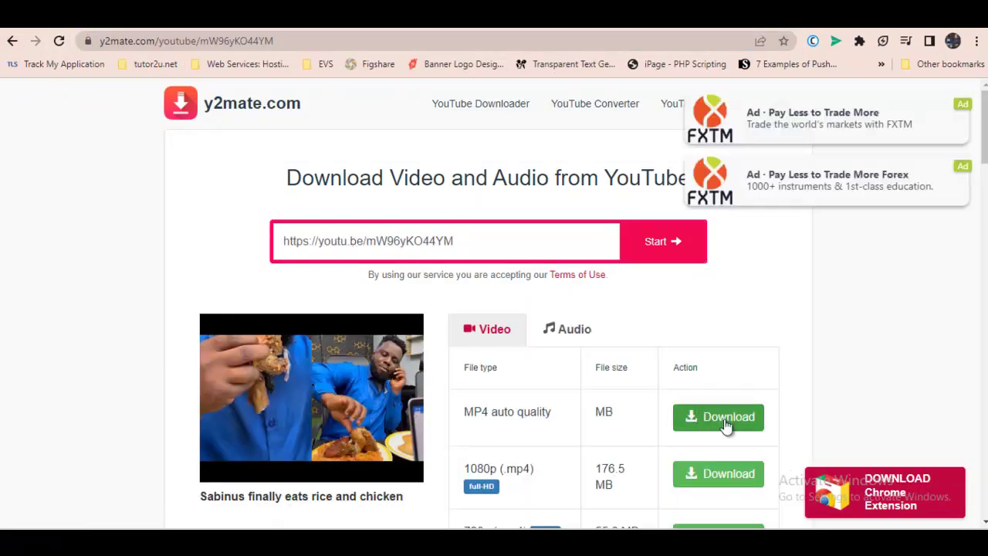
scroll(834, 307, "down", 2)
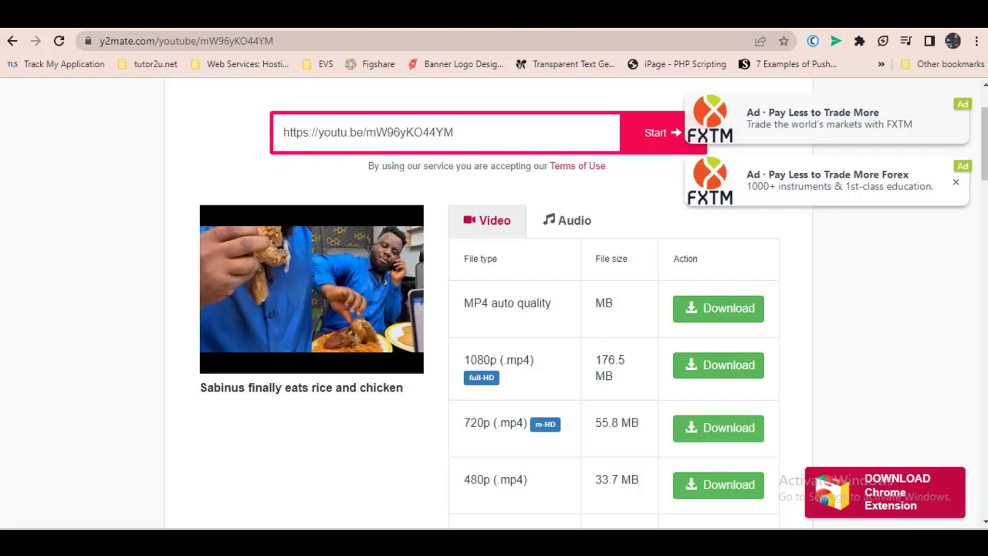
left_click_drag(985, 166, 985, 189)
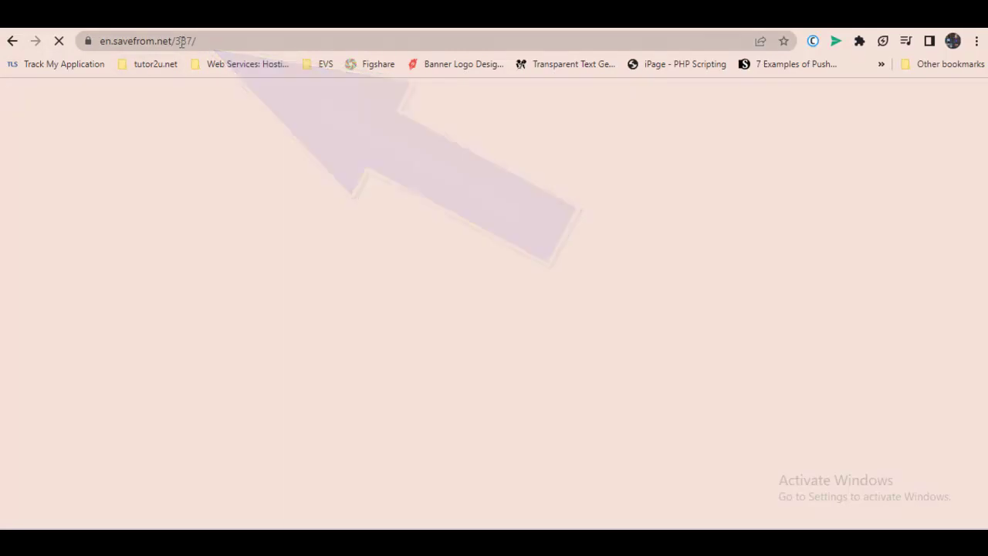
Load en.savefrom.net and paste the youtu.be link to get its MP4 720 download.
left_click(182, 42)
key("Return")
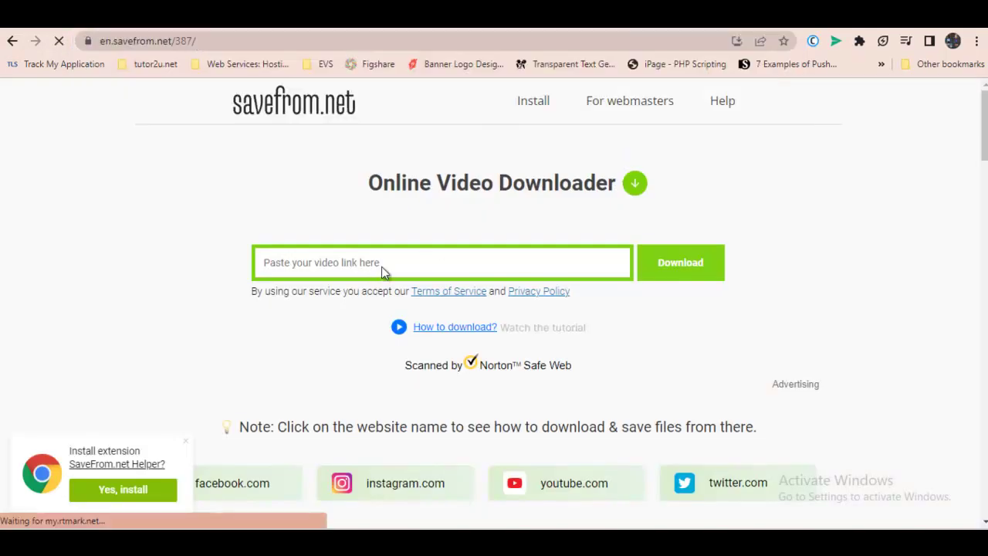
left_click(369, 266)
key("ctrl+v")
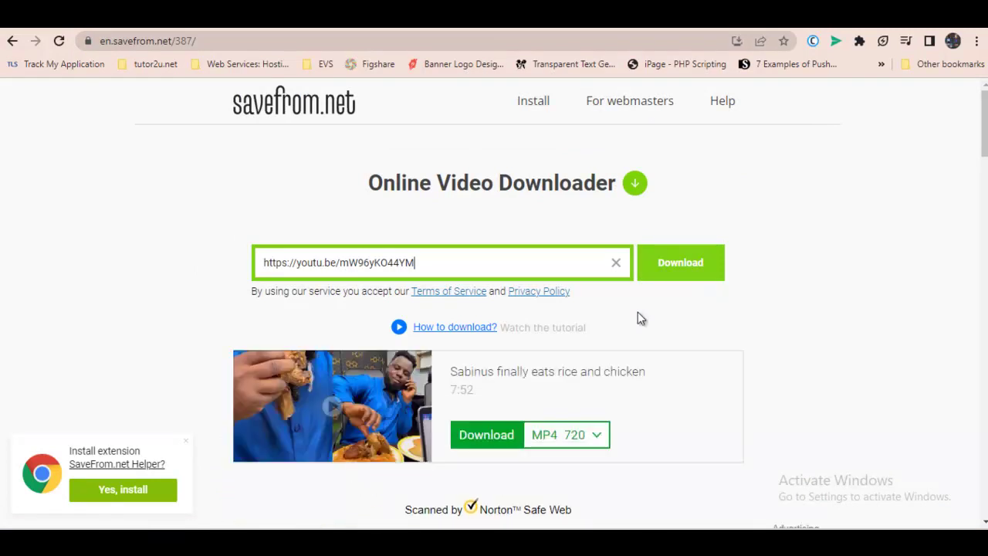
left_click(472, 446)
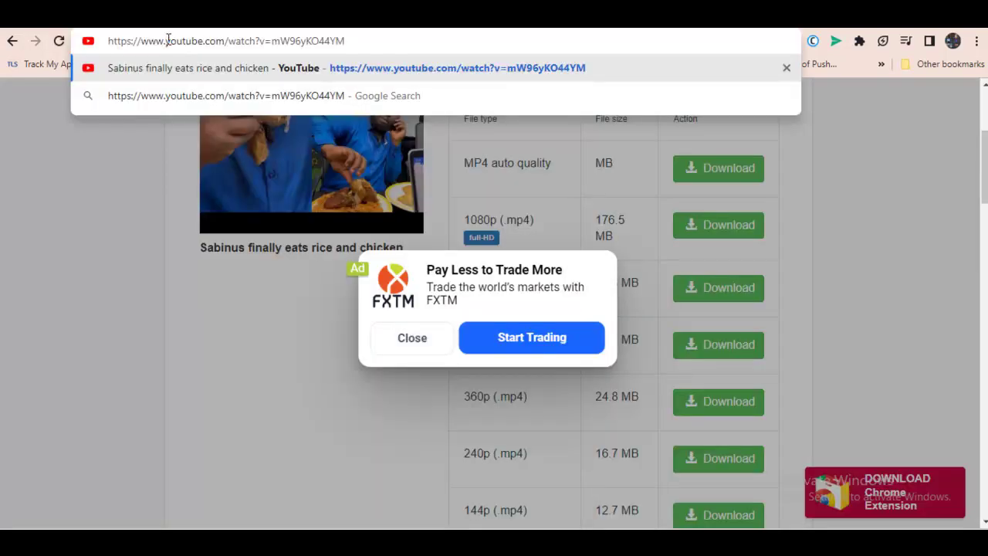
Insert 'ss' before youtube.com in the video address to open it on savefrom.net.
type("ss")
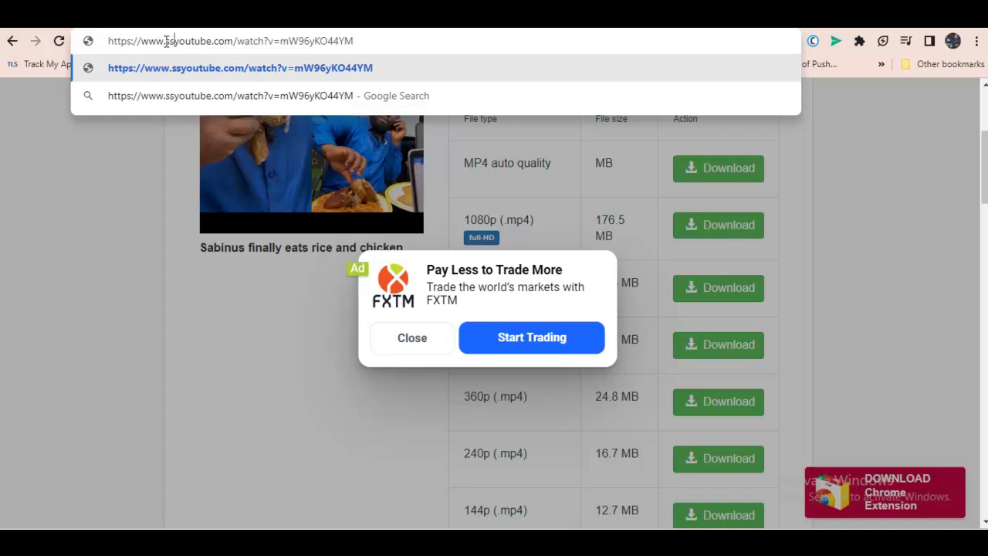
left_click_drag(165, 41, 176, 41)
left_click(184, 41)
key("Return")
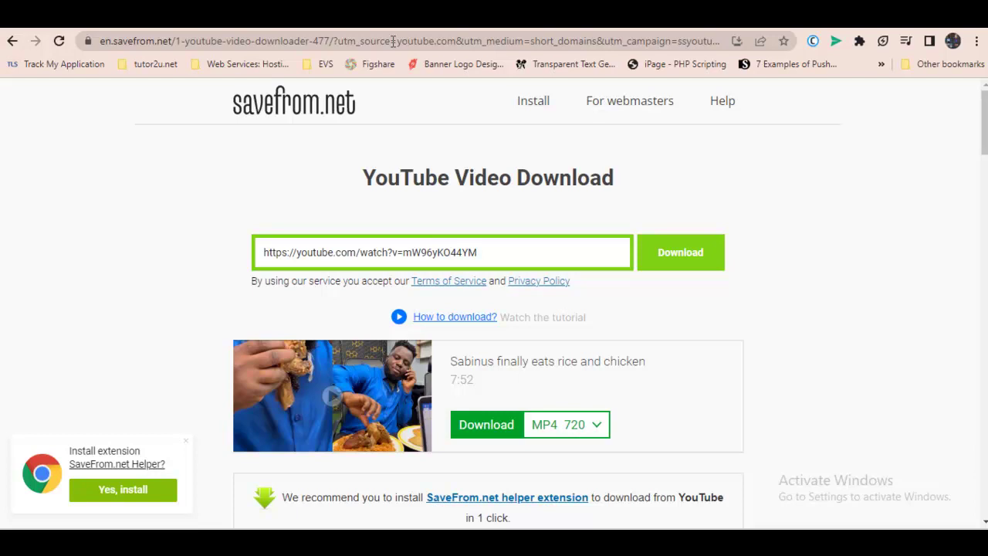
Select the prefilled video URL in savefrom.net's input box and delete it.
left_click(371, 261)
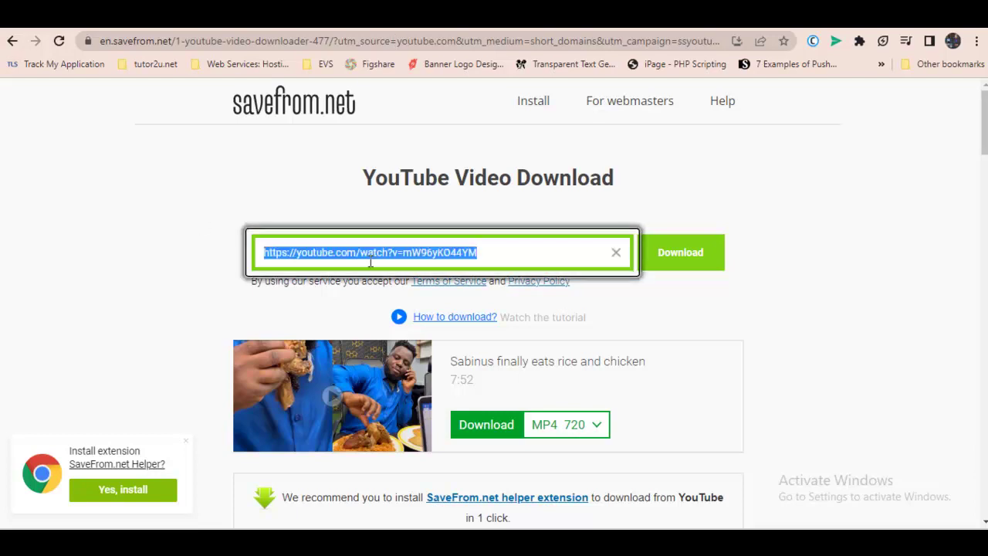
left_click(295, 256)
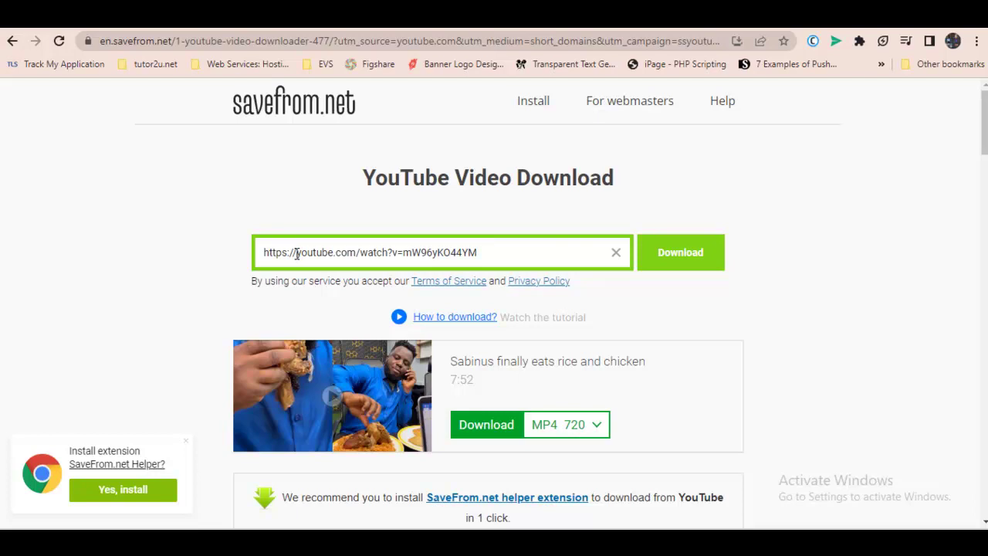
triple_click(297, 254)
key("BackSpace")
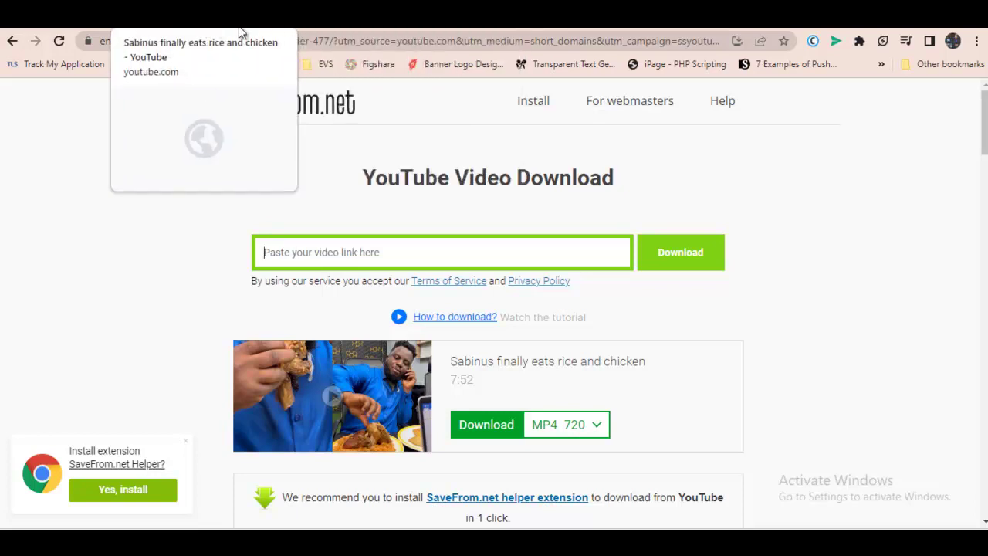
Switch to the YouTube tab and expand the video's full URL in the address bar.
left_click(170, 28)
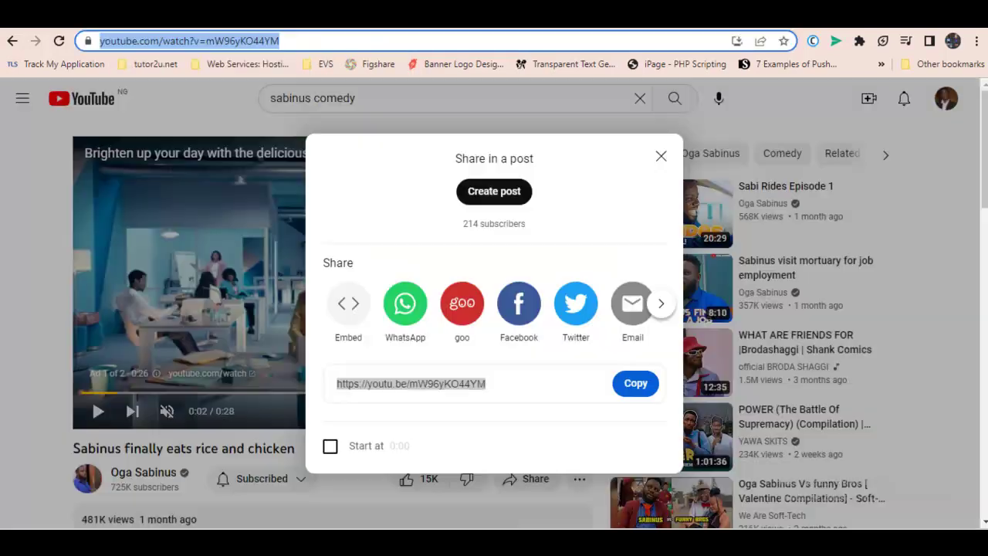
left_click(150, 43)
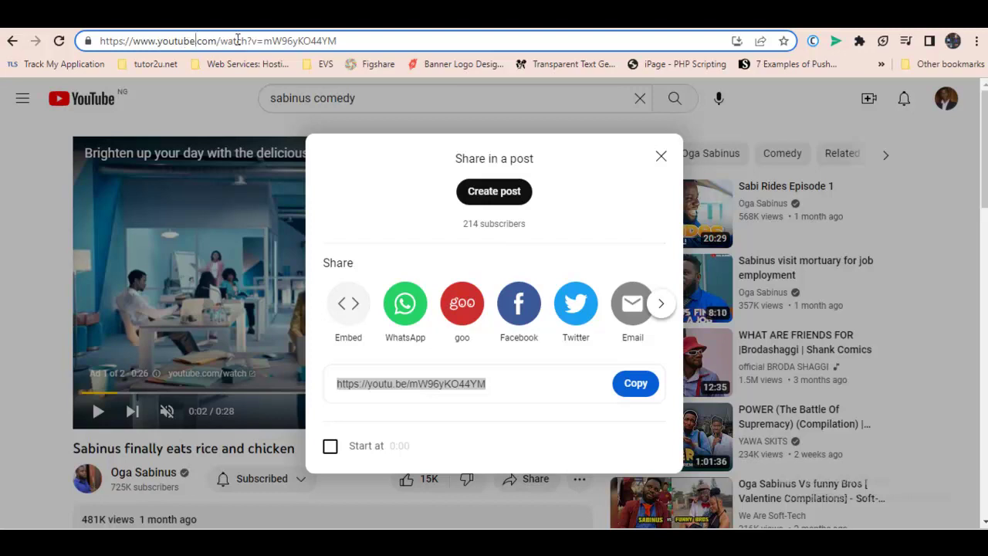
Add 'pp' after 'youtube' in the video address and load youtubepp.com.
type("pp")
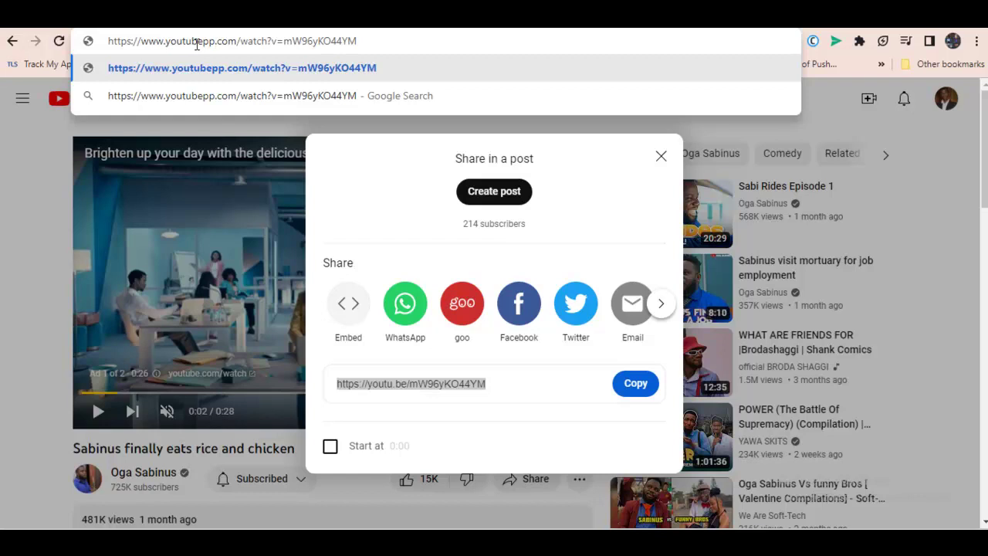
key("Return")
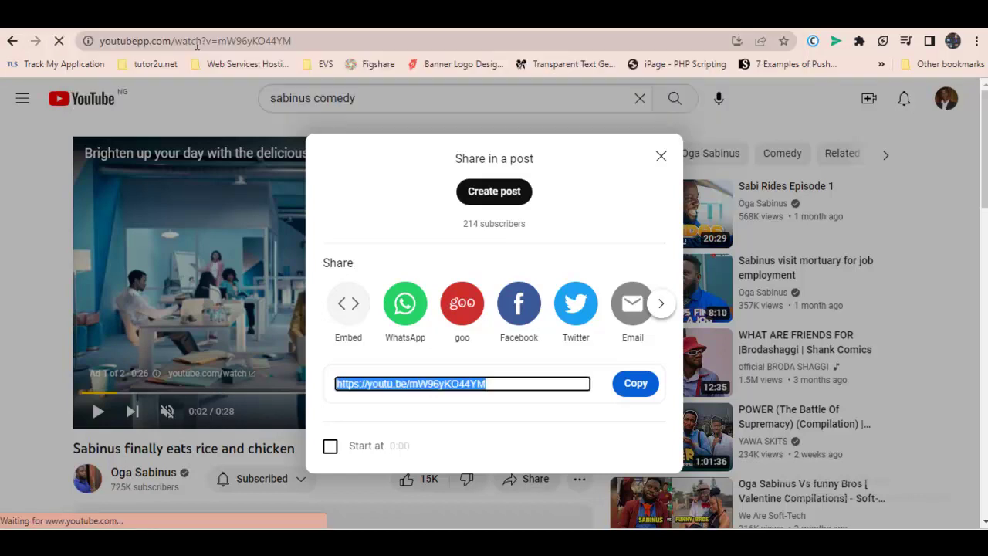